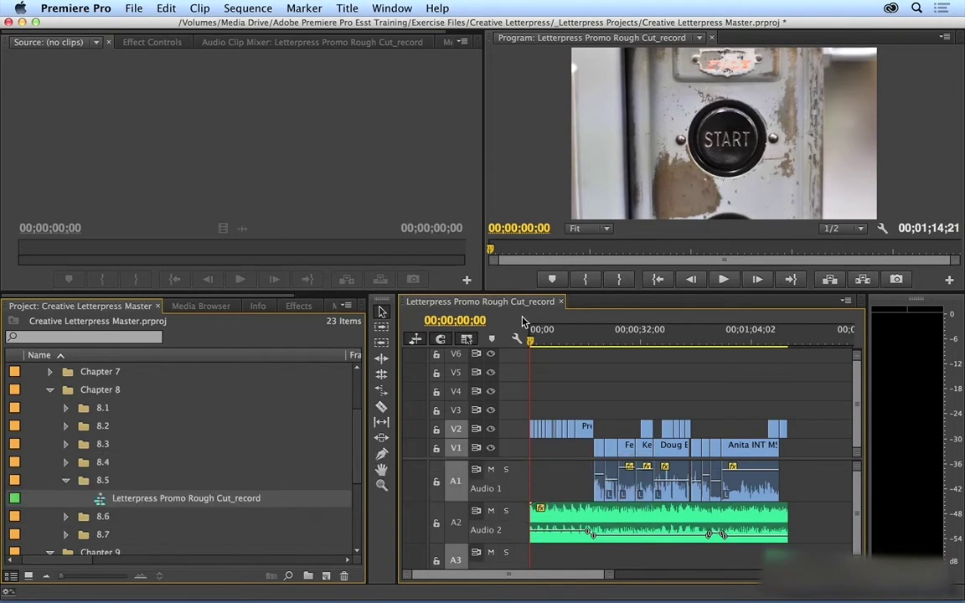
Maximize the Letterpress Promo Rough Cut_record timeline and make the A3 track taller.
key("grave")
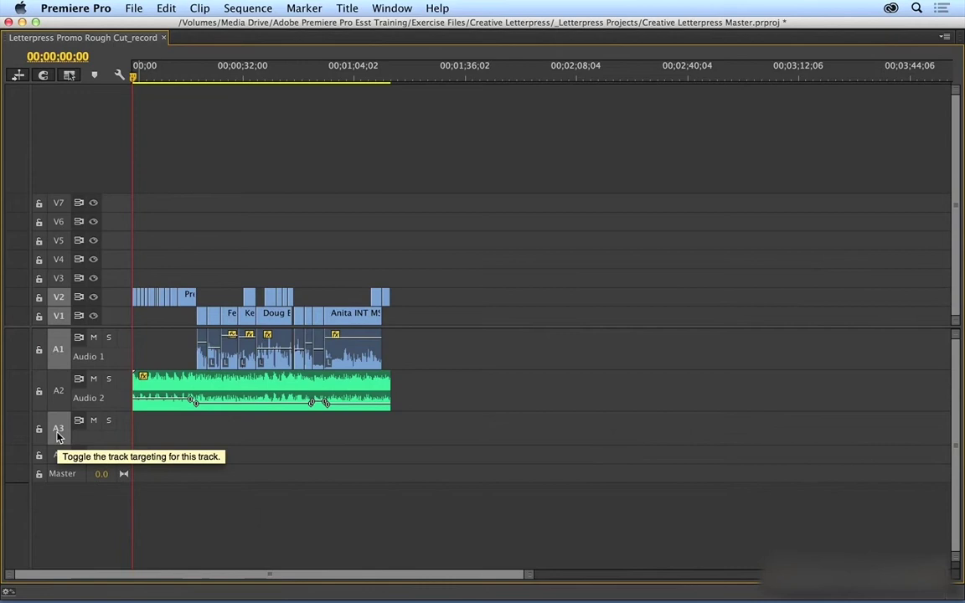
scroll(57, 436, "up", 5)
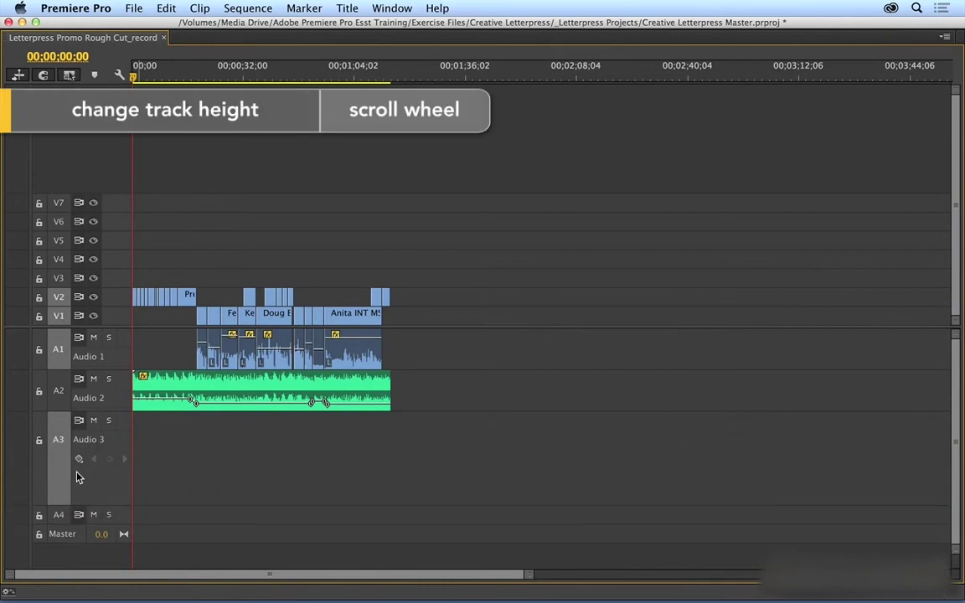
Add the record-arm and voice-over record buttons to the A3 track header, then arm A3.
right_click(76, 477)
left_click(118, 583)
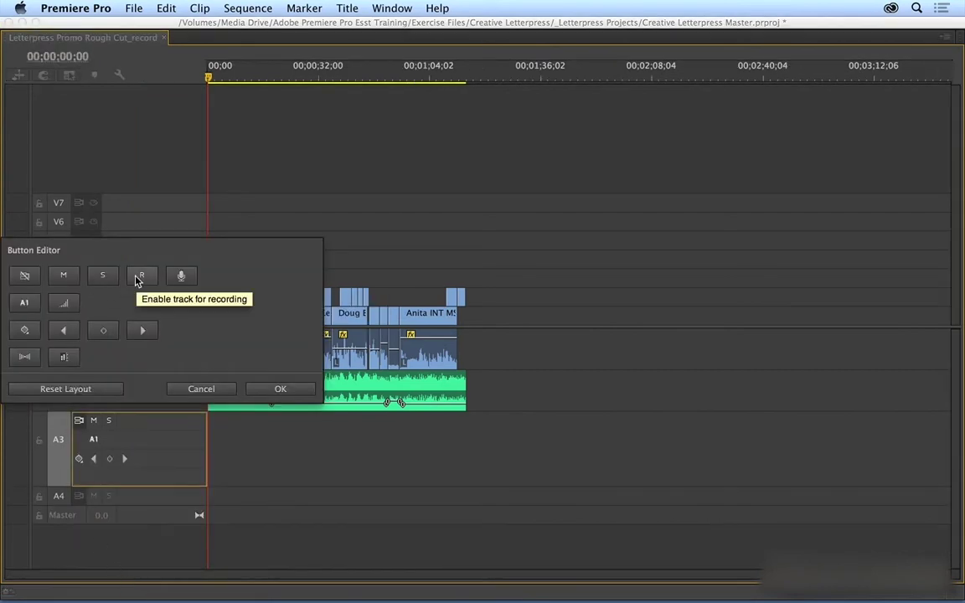
left_click_drag(140, 279, 140, 456)
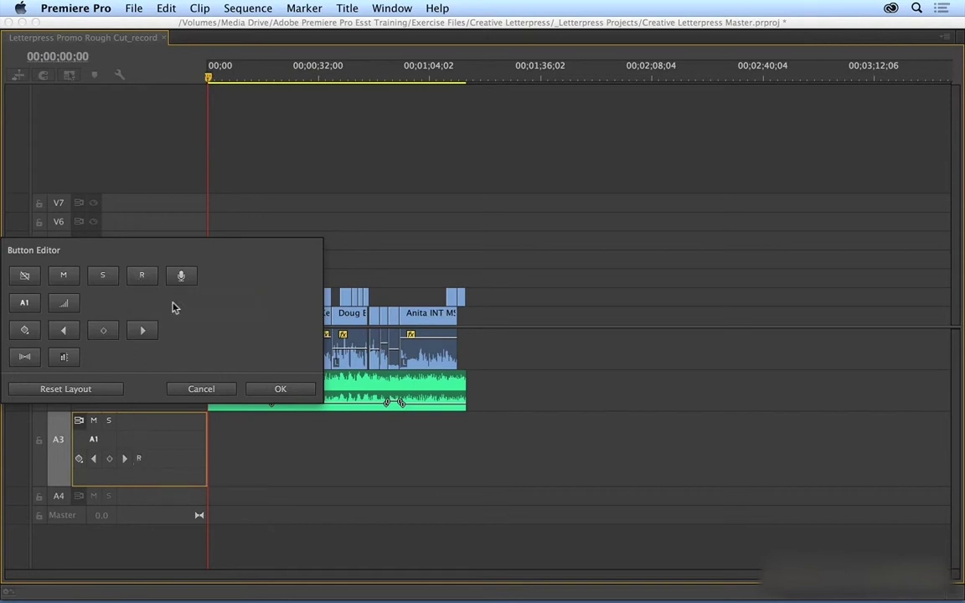
left_click_drag(181, 281, 154, 457)
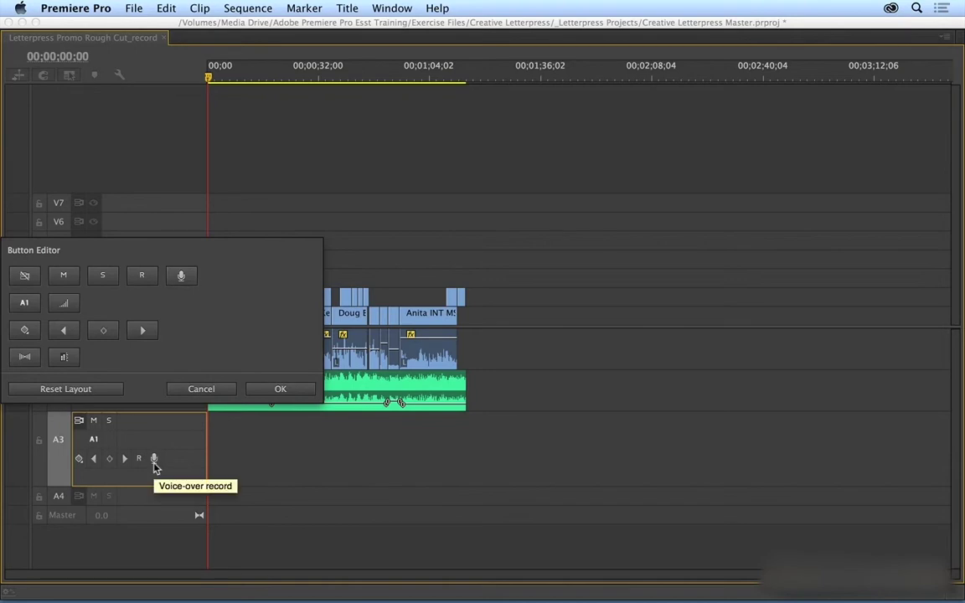
left_click(269, 390)
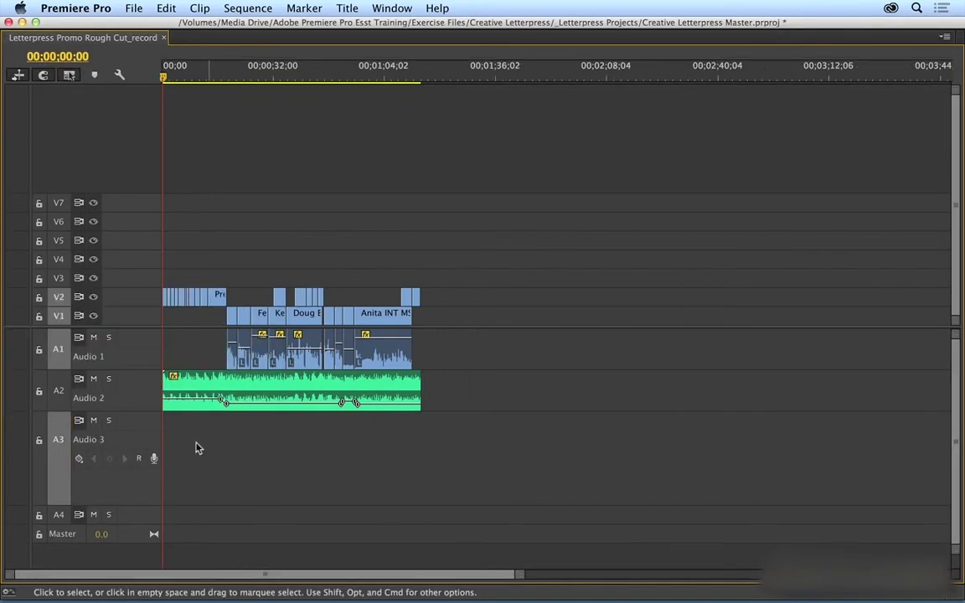
left_click(139, 459)
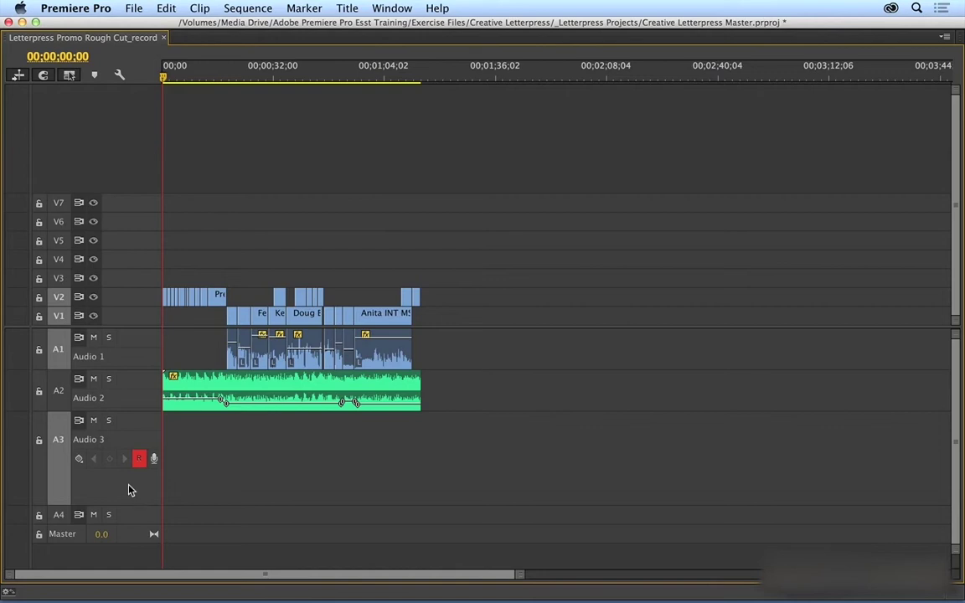
Confirm USBPre2 as the Adobe Desktop Audio device in the Audio Hardware preferences.
left_click(79, 7)
mouse_move(101, 49)
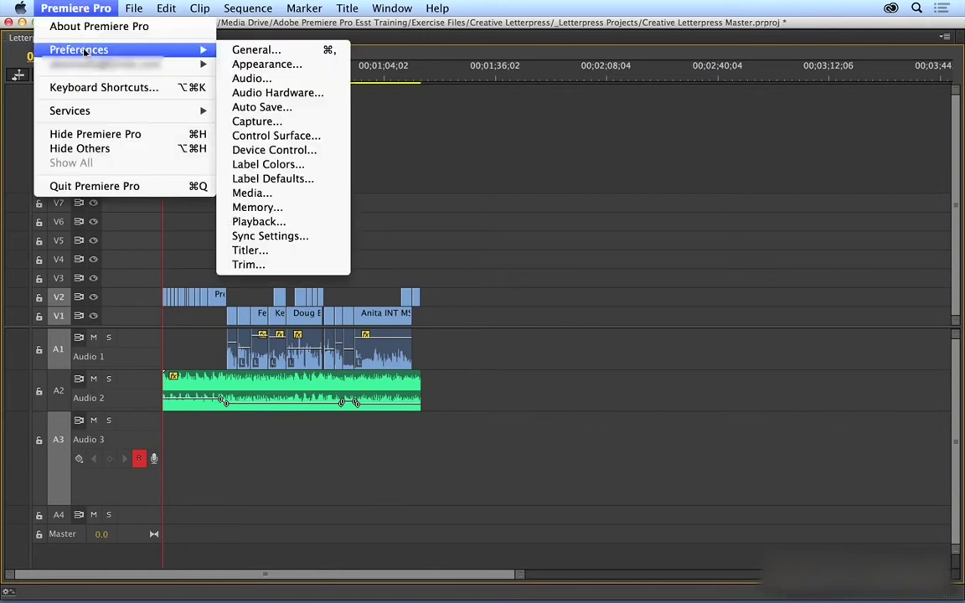
left_click(321, 94)
left_click(527, 73)
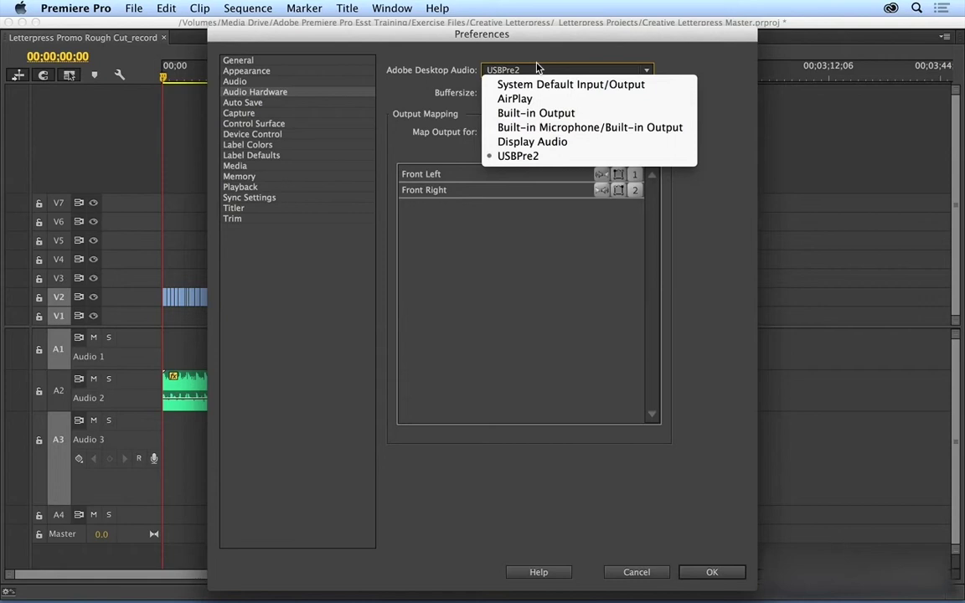
left_click(538, 67)
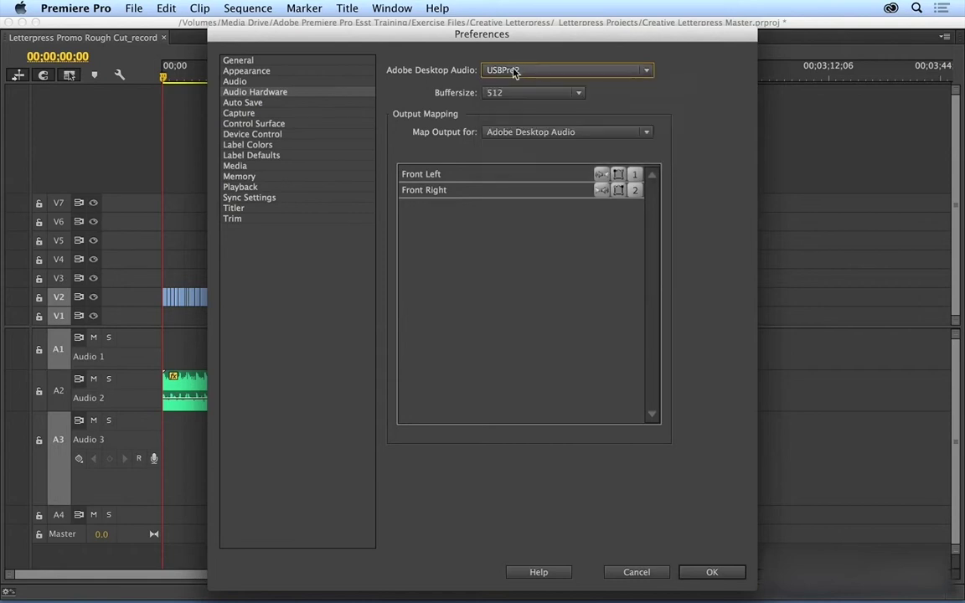
left_click(705, 572)
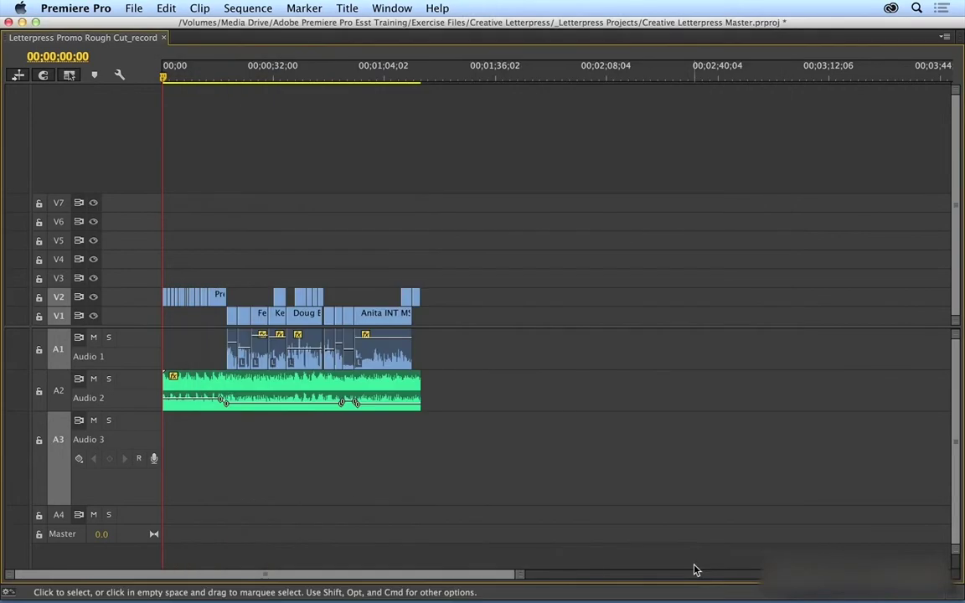
Name the A3 voice-over take 'Letterpress Scratch VO 01', source USBPre2, and enable countdown sound cues.
right_click(154, 463)
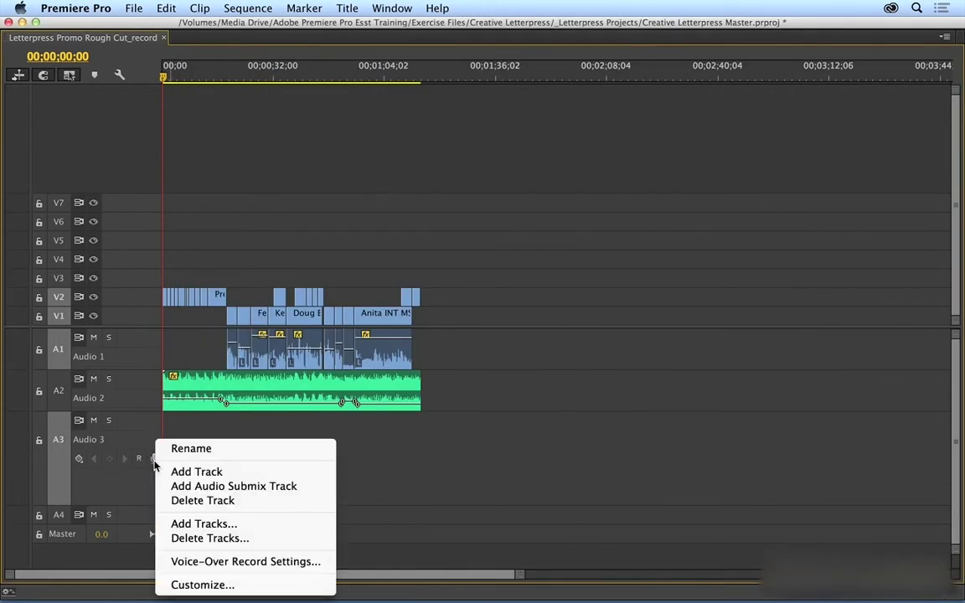
left_click(186, 562)
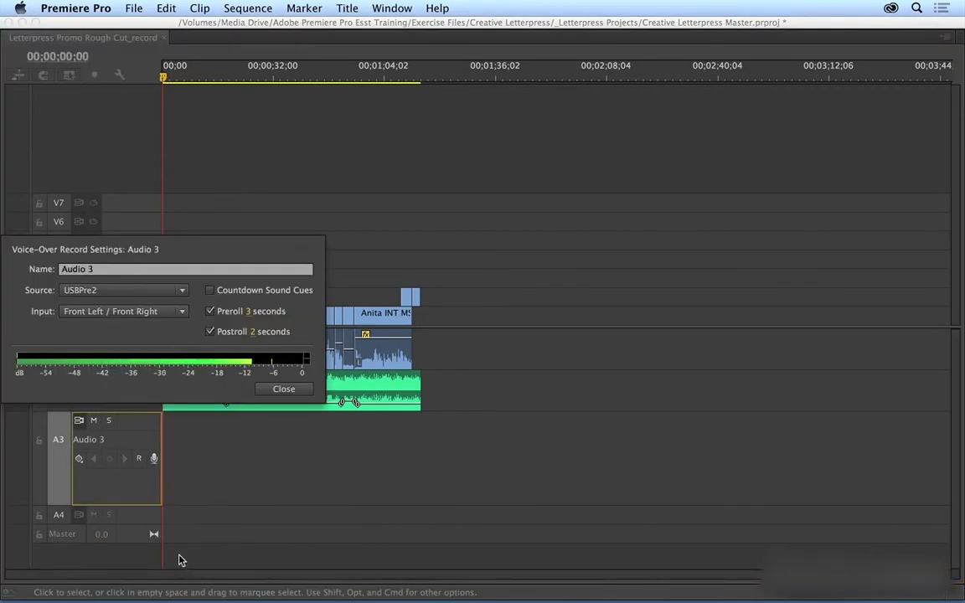
left_click_drag(113, 270, 42, 265)
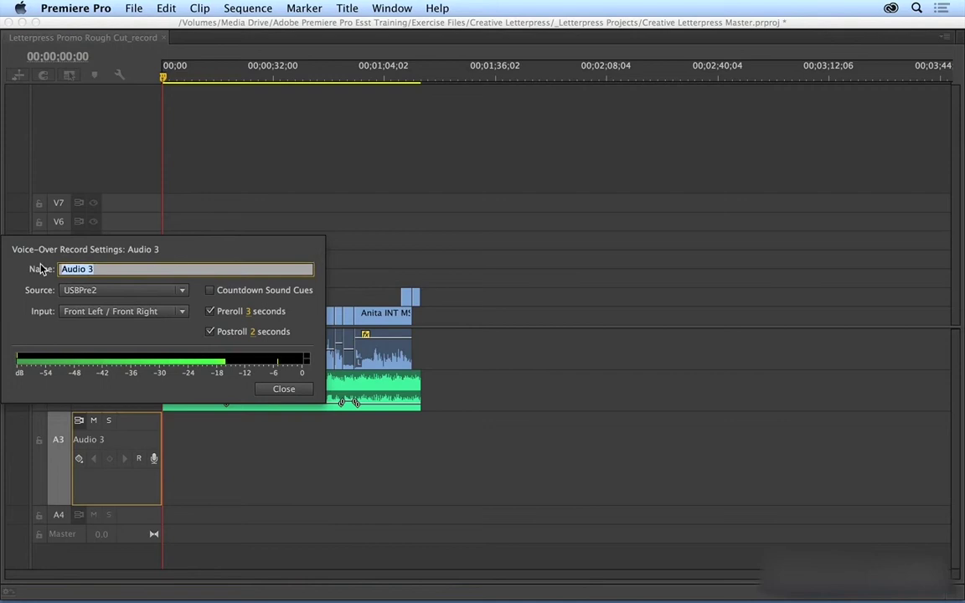
type("Letterpress Scratch VO")
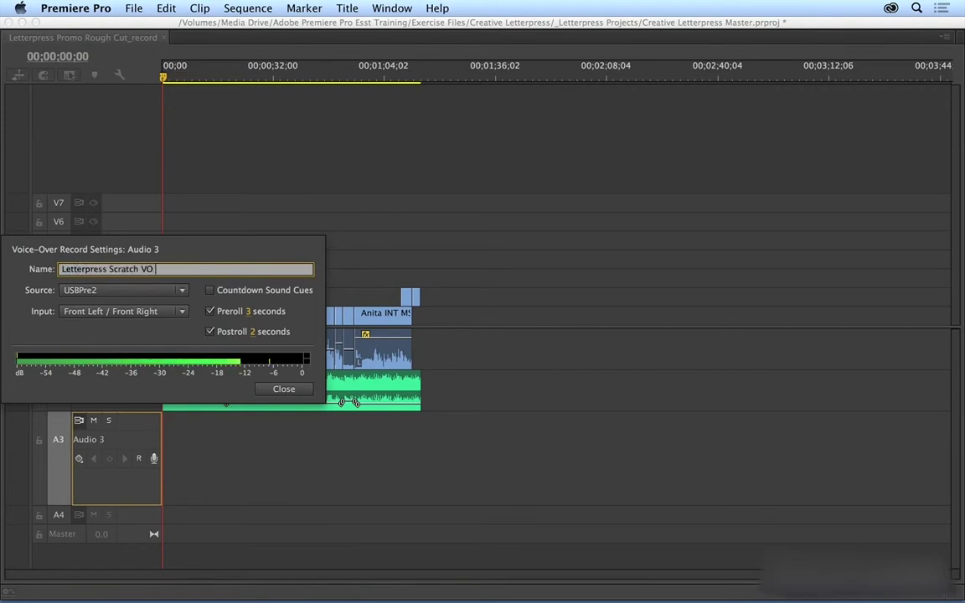
type(" 01")
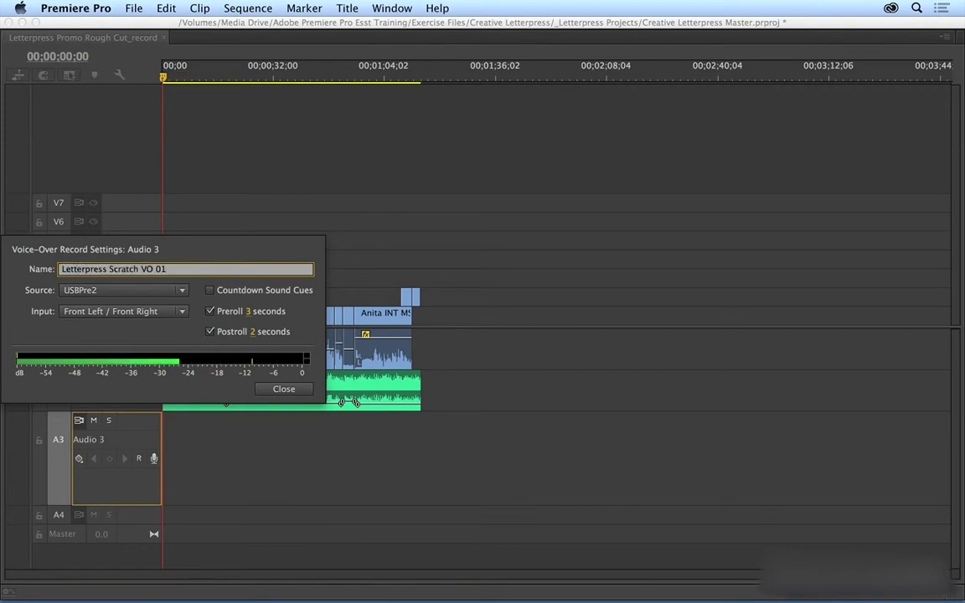
left_click(146, 291)
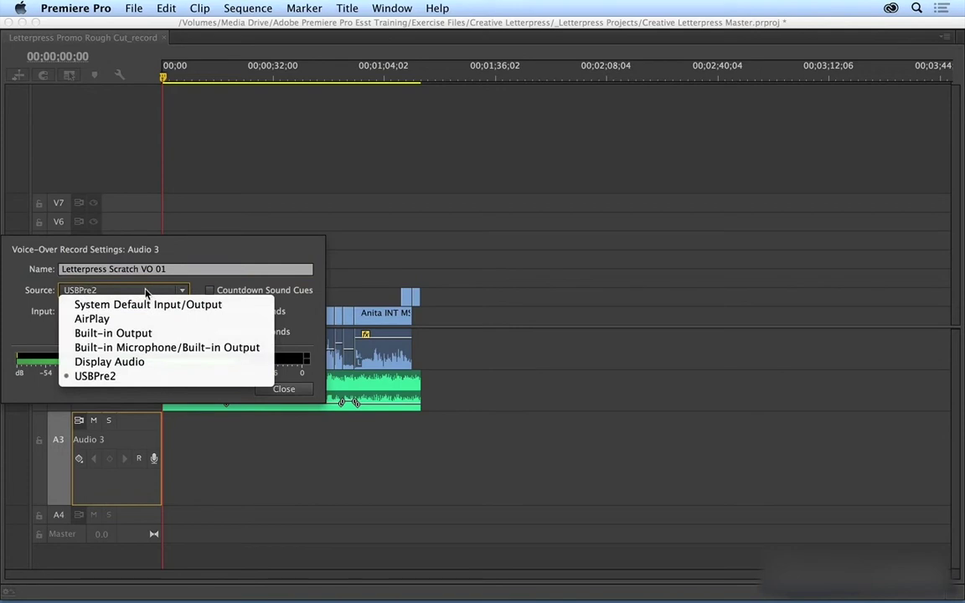
left_click(39, 293)
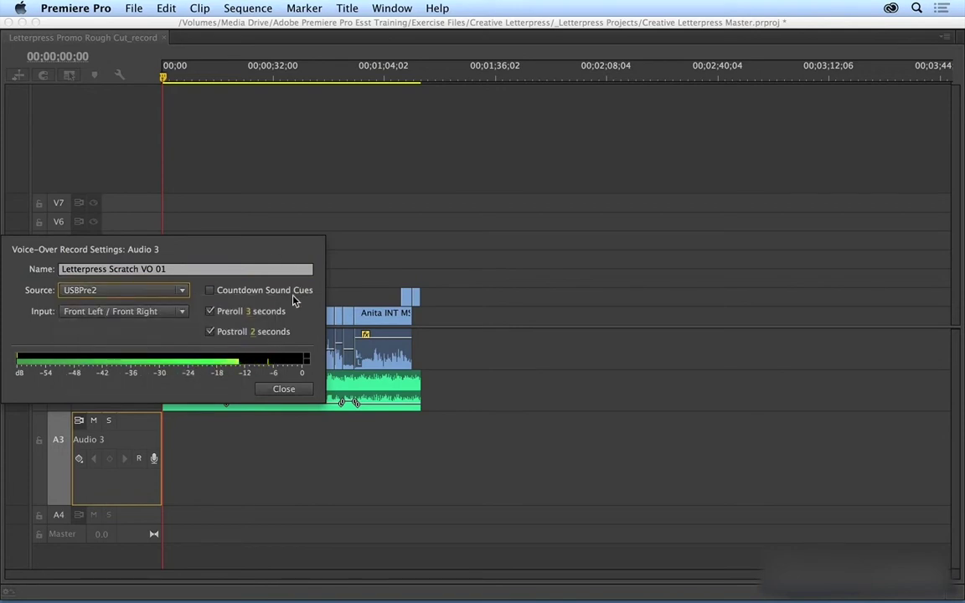
left_click(210, 292)
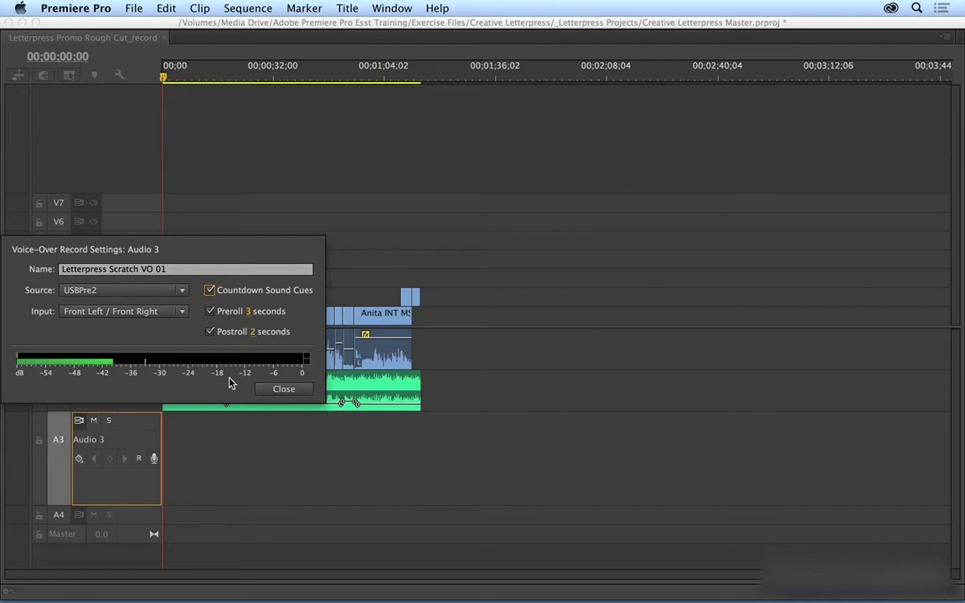
Set an In point at 00;01;22;09 and start recording narration onto armed Audio 3.
left_click(265, 389)
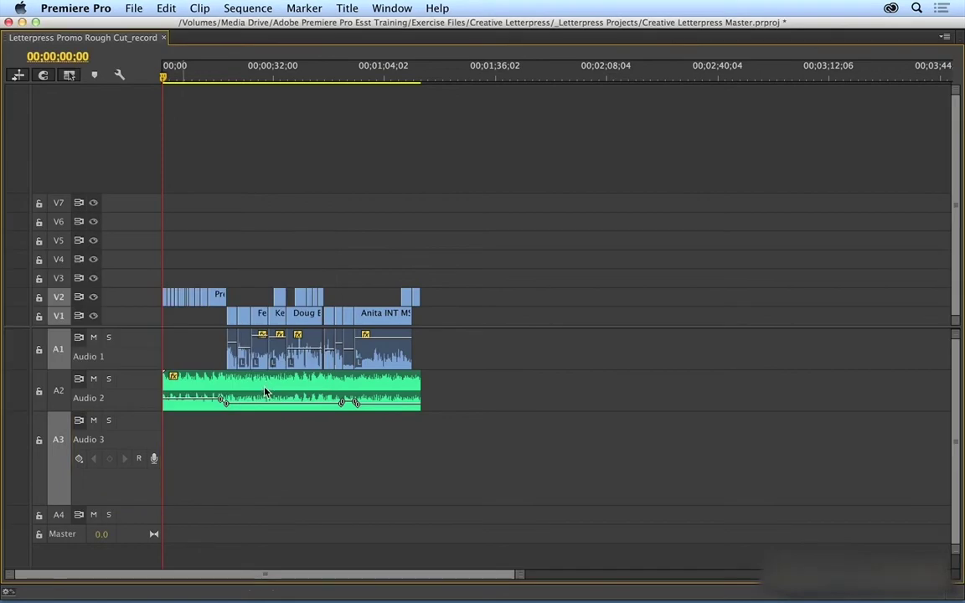
left_click(450, 79)
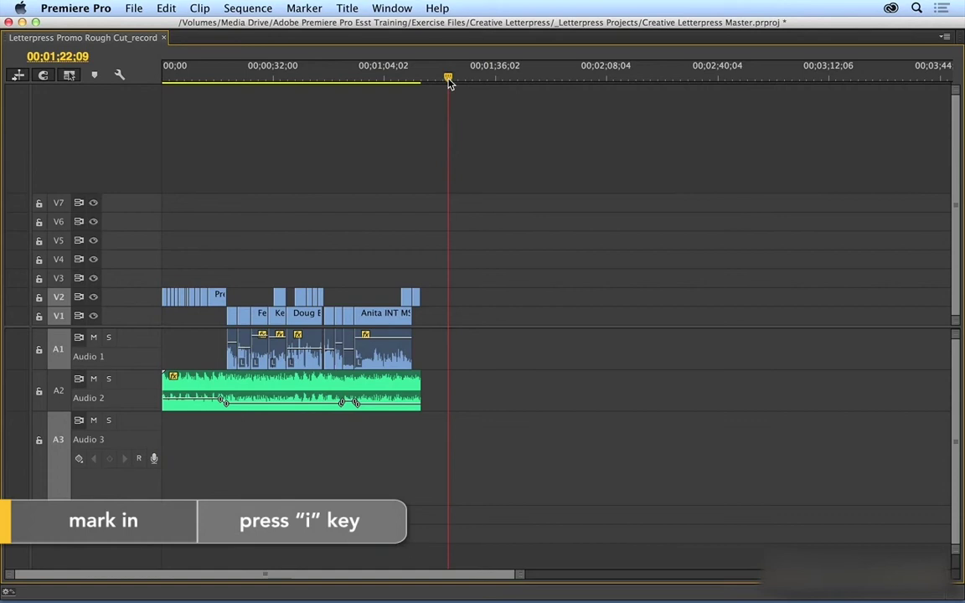
key("i")
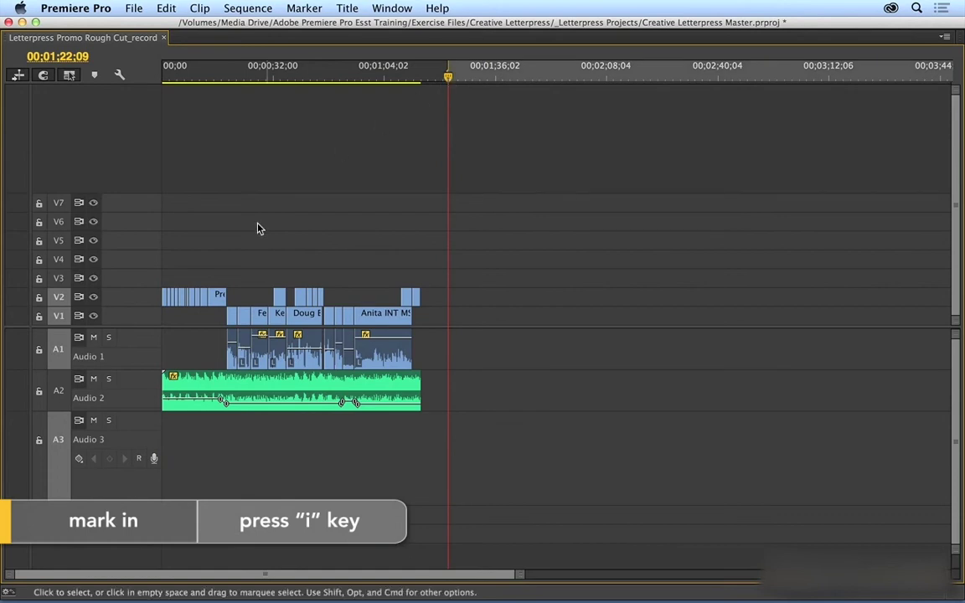
left_click(139, 459)
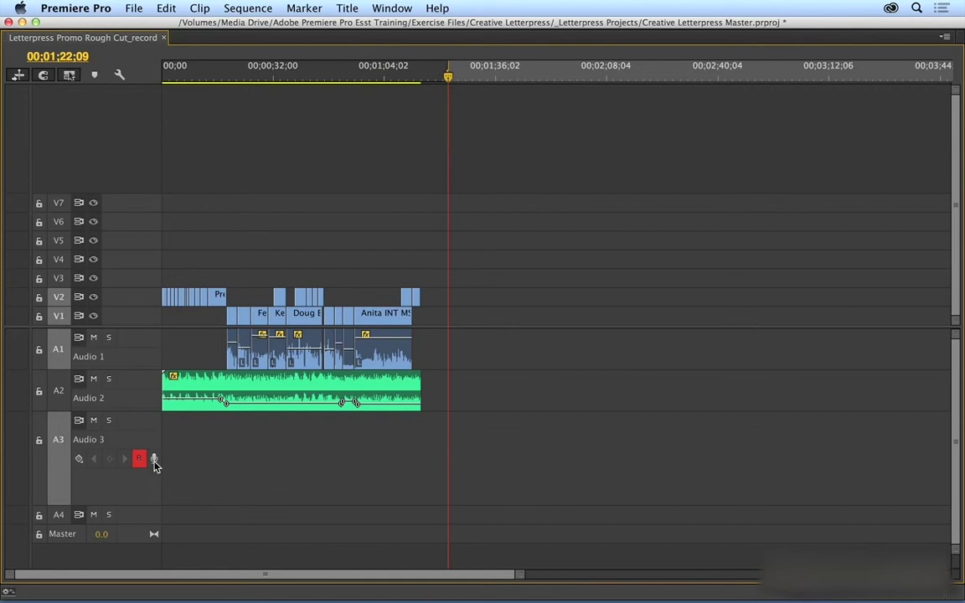
left_click(154, 459)
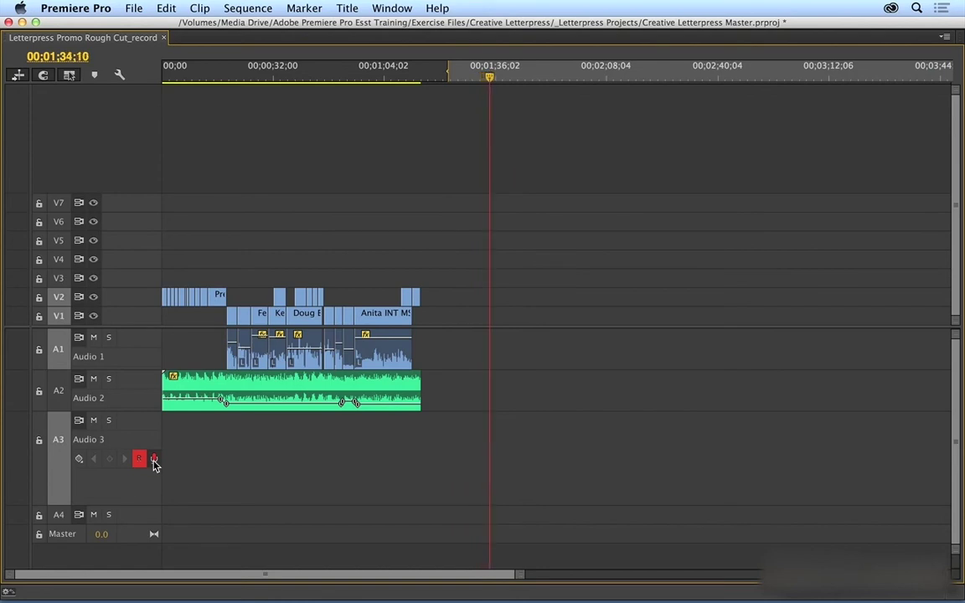
Stop recording and play back the new voice-over clip from its start.
left_click(155, 460)
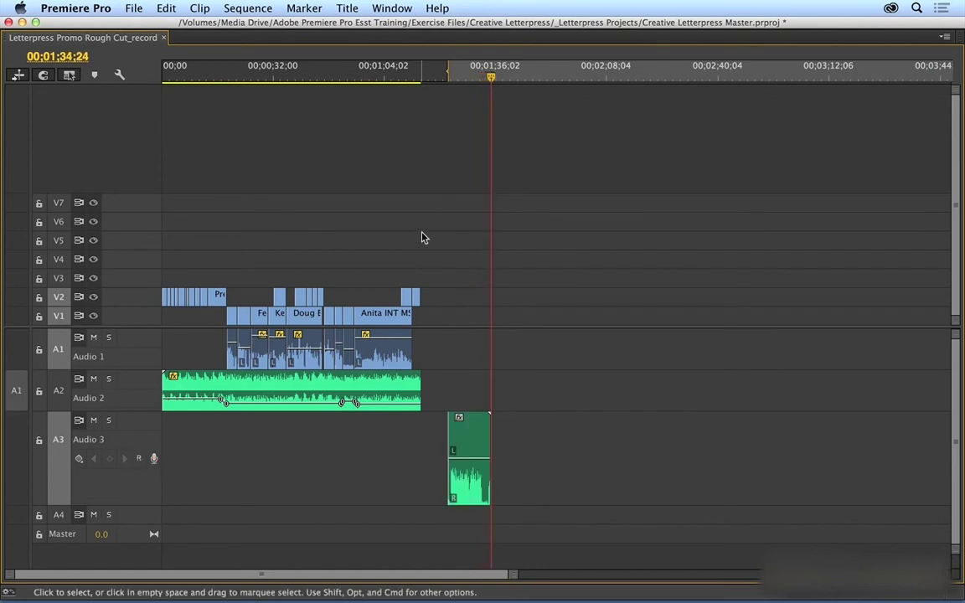
left_click(446, 77)
key("space")
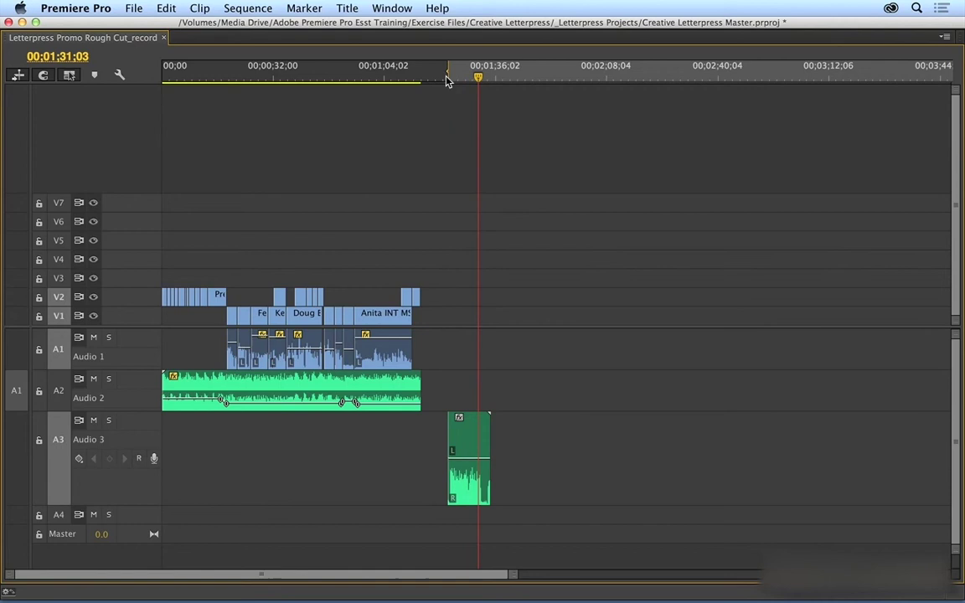
key("space")
Zoom in and trim 24 frames off the clip's end, leaving it 00;00;11;22 long.
key("=")
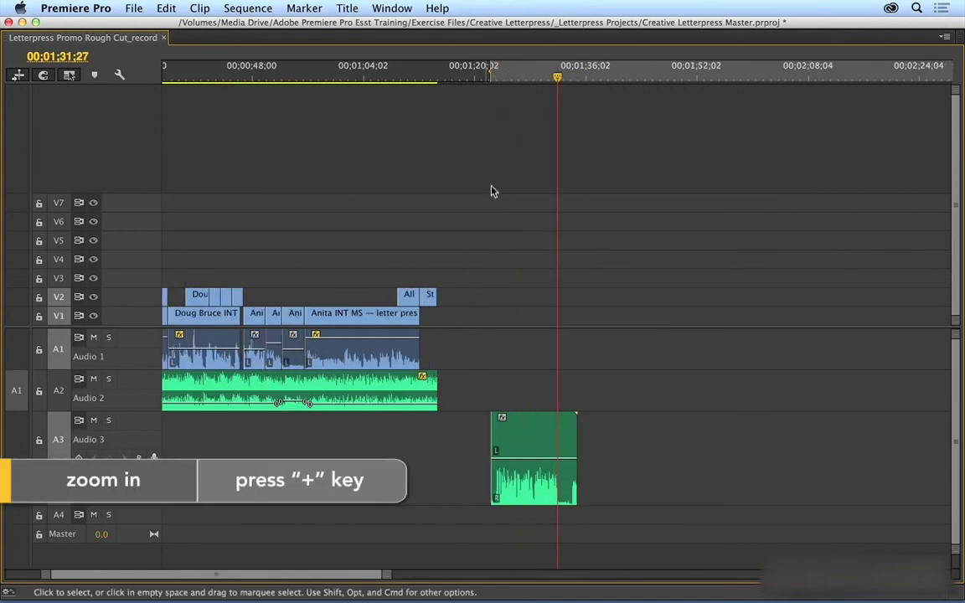
key("=")
left_click_drag(594, 448, 567, 448)
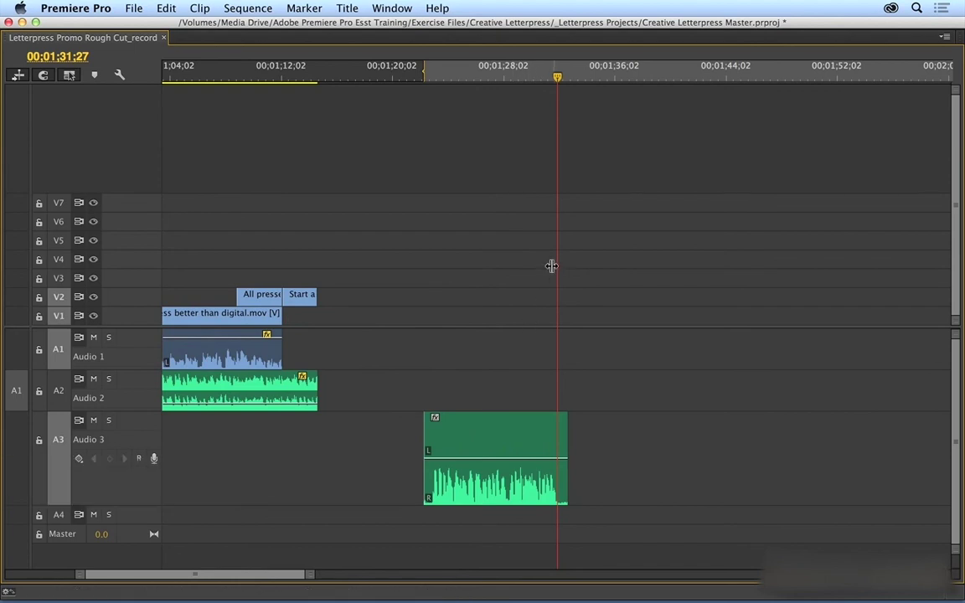
Restore the full workspace to show Letterpress Scratch VO 01_1.wav in the 8.5 bin.
key("grave")
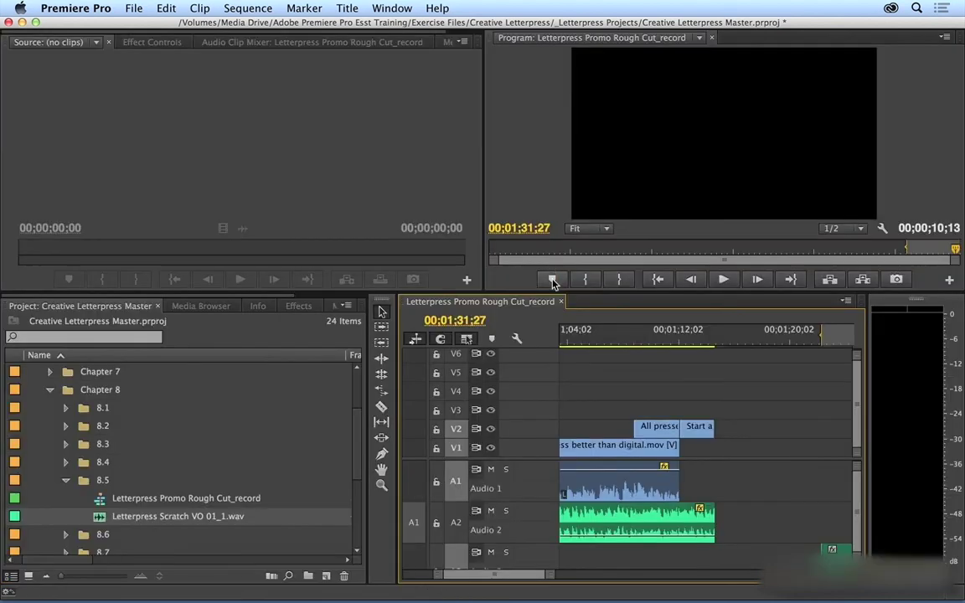